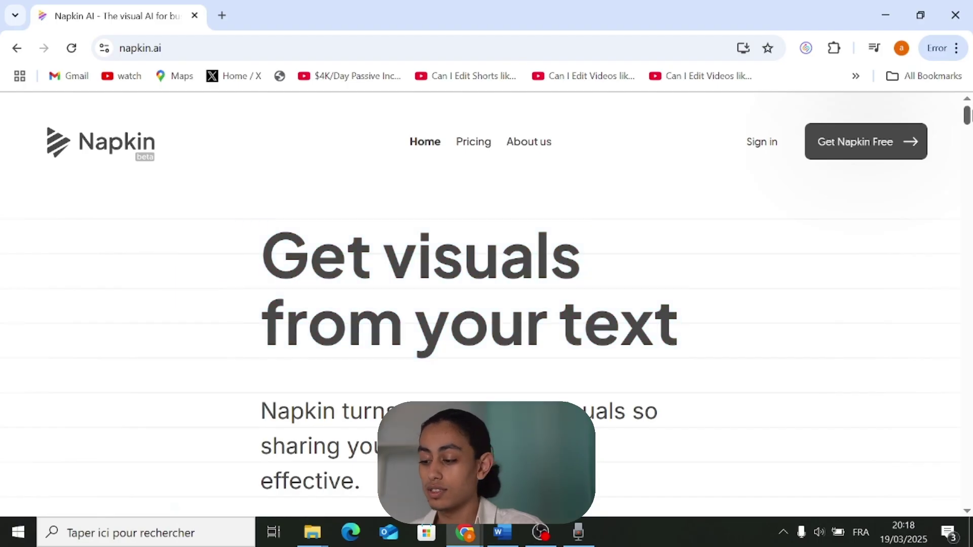
scroll(487, 304, down, 3)
scroll(487, 304, down, 3)
scroll(486, 304, down, 3)
scroll(486, 304, down, 3)
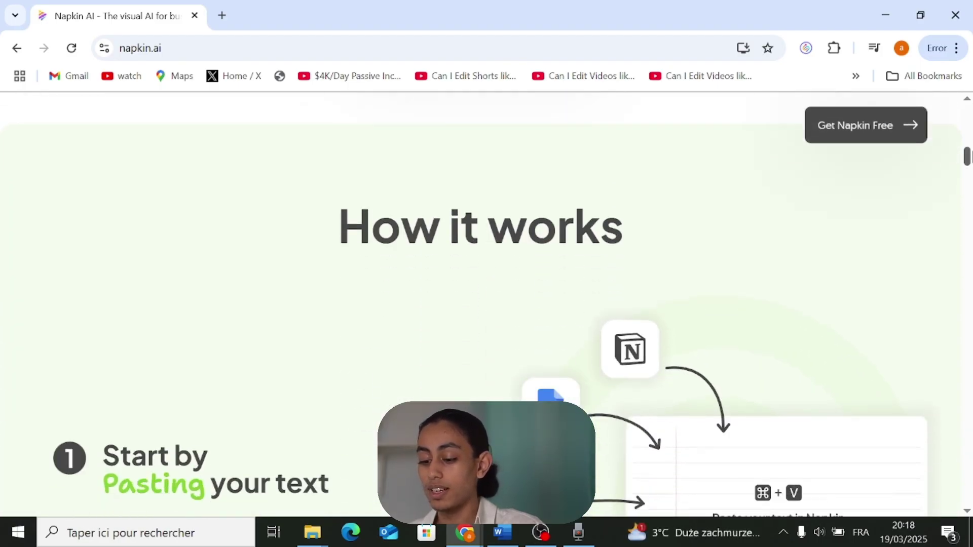
scroll(486, 304, down, 2)
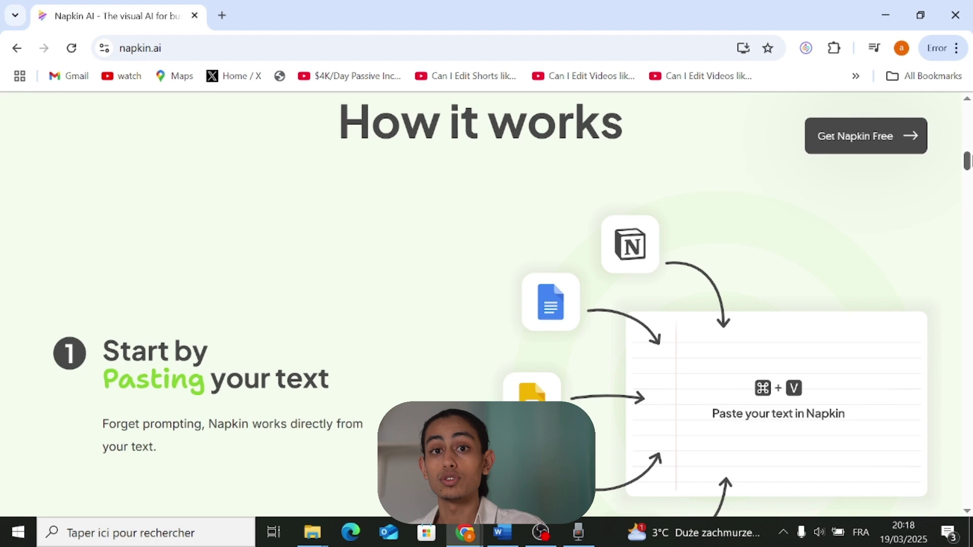
scroll(487, 304, down, 2)
scroll(487, 304, down, 2)
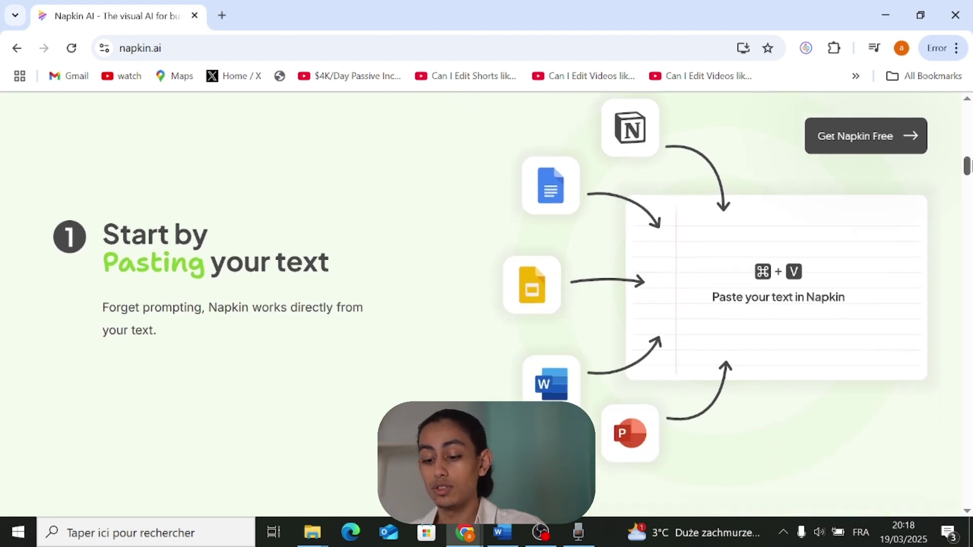
scroll(486, 304, down, 1)
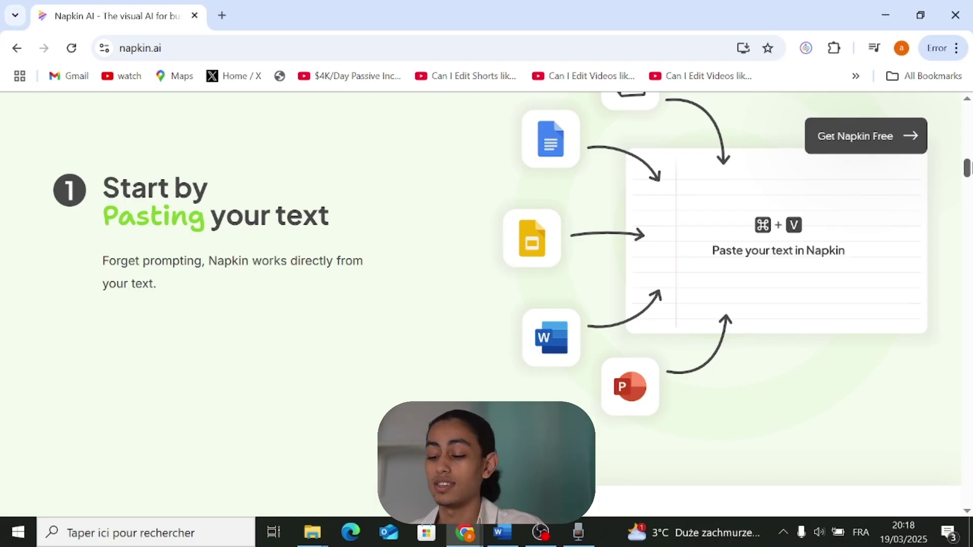
scroll(486, 305, down, 5)
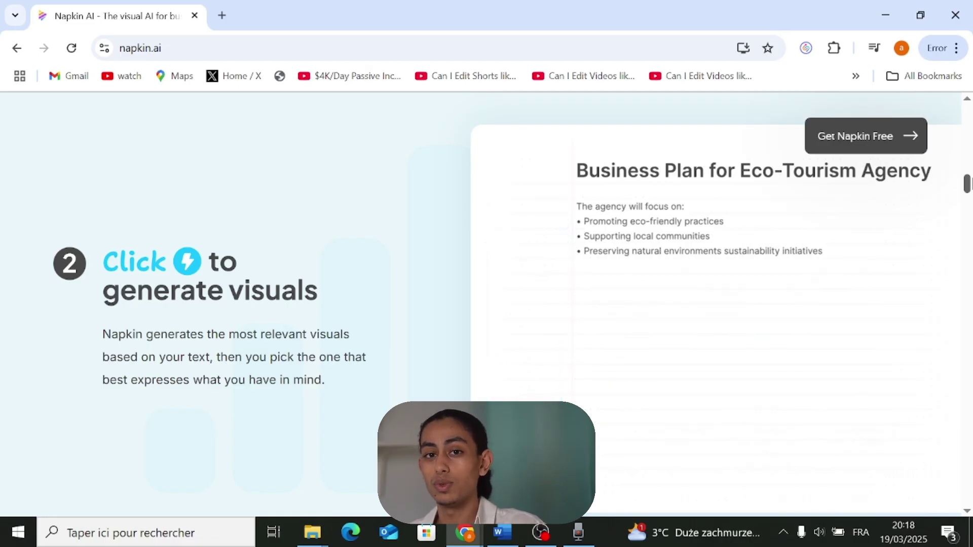
scroll(487, 304, down, 1)
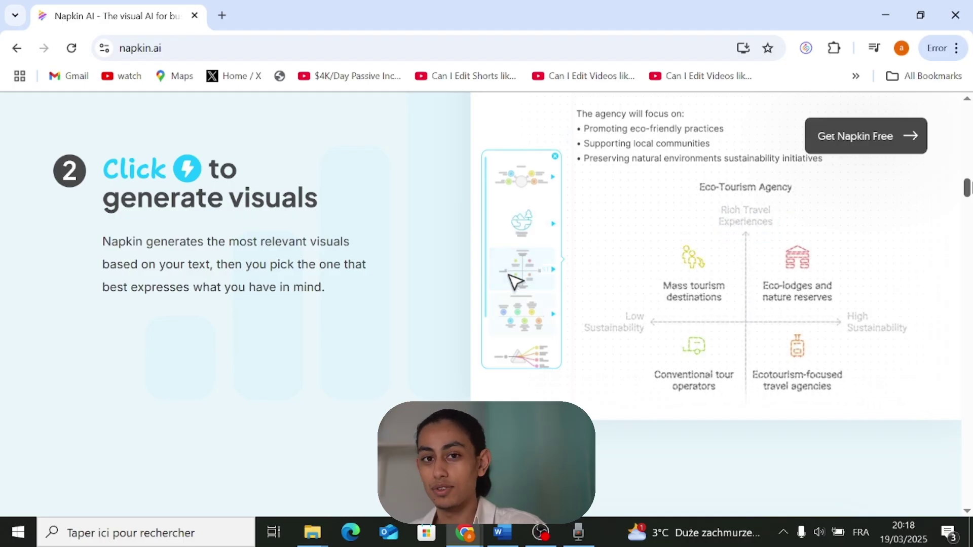
scroll(487, 304, down, 3)
scroll(487, 304, down, 1)
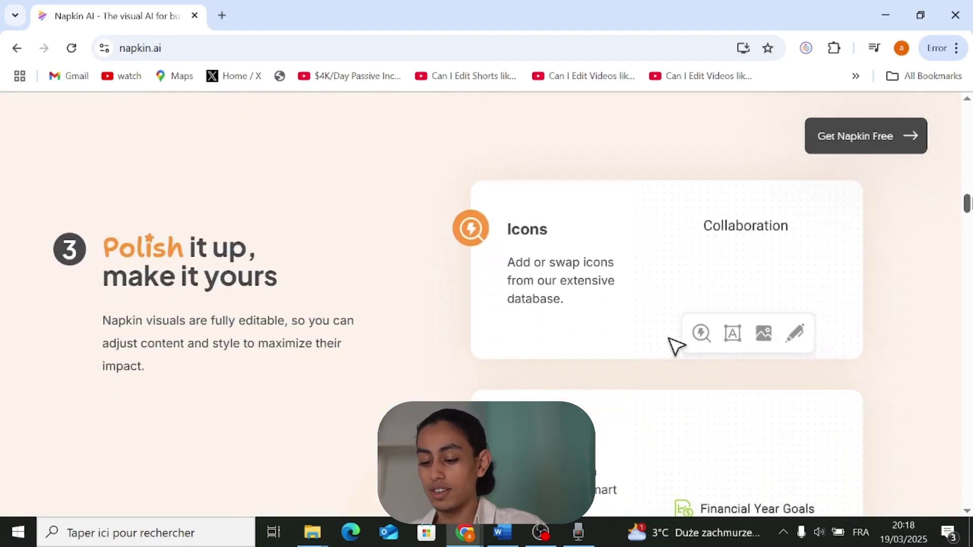
scroll(487, 304, down, 1)
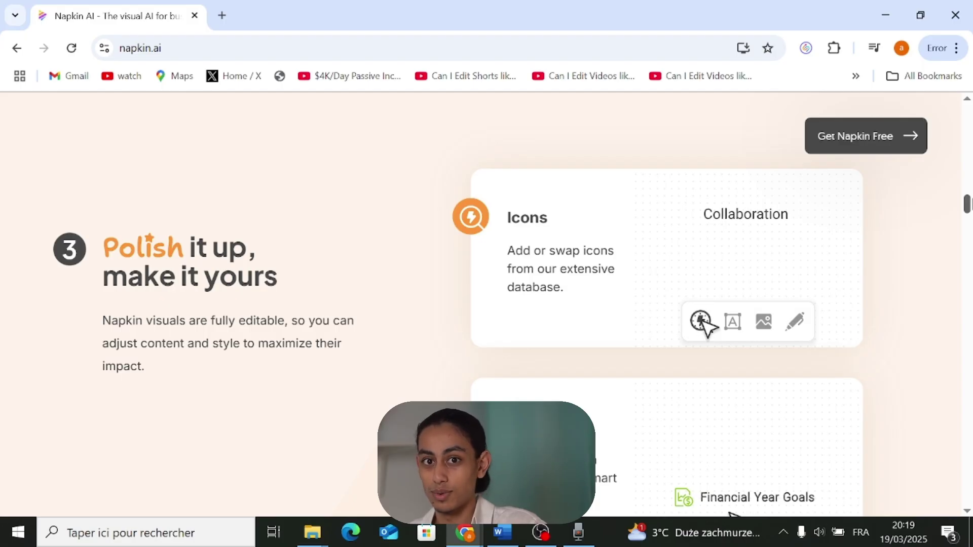
scroll(667, 304, down, 1)
scroll(668, 304, down, 3)
scroll(668, 304, down, 2)
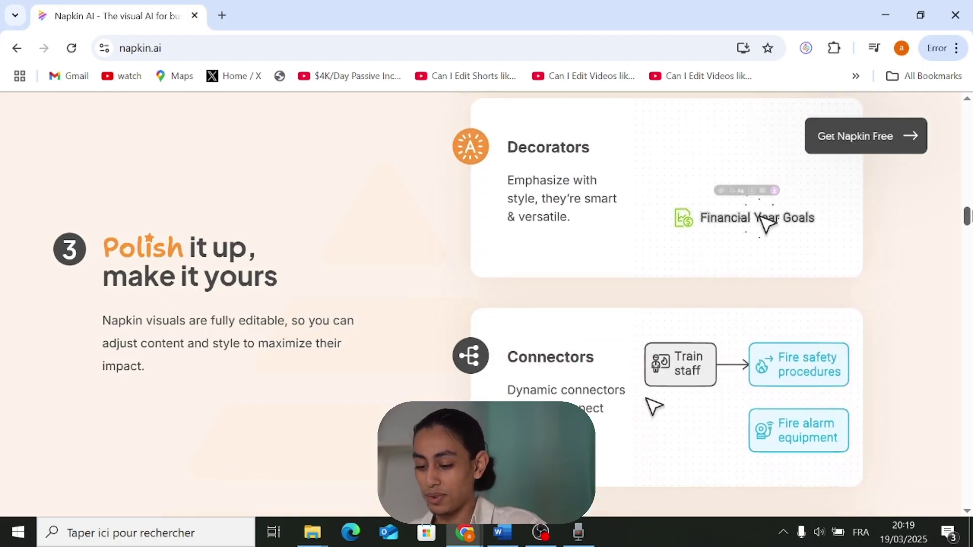
scroll(668, 304, down, 1)
scroll(668, 304, down, 3)
scroll(668, 305, down, 4)
scroll(668, 304, down, 3)
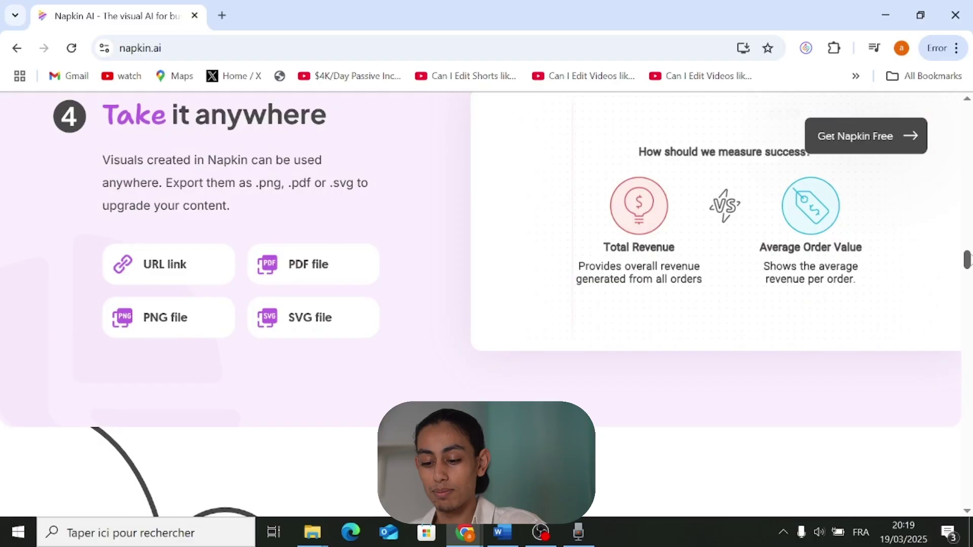
scroll(668, 305, up, 1)
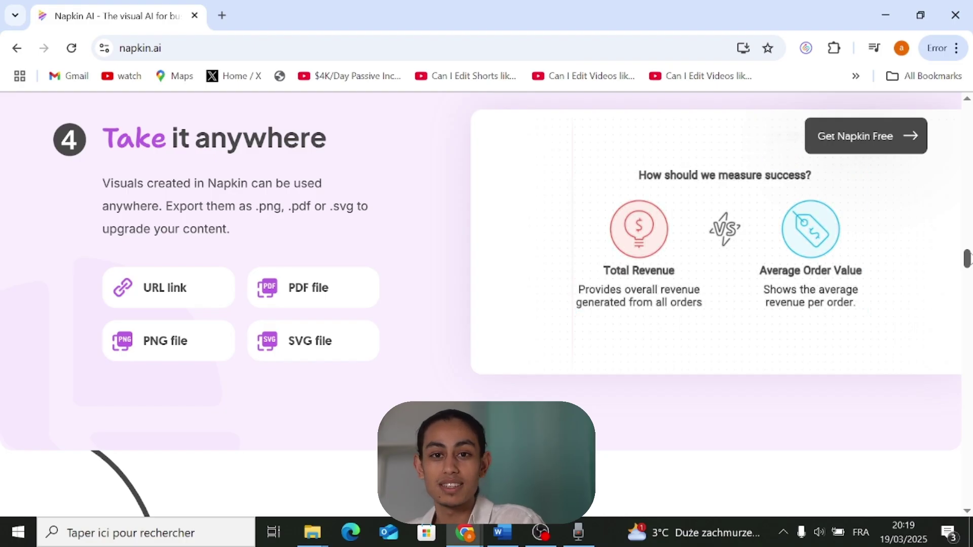
scroll(487, 304, down, 4)
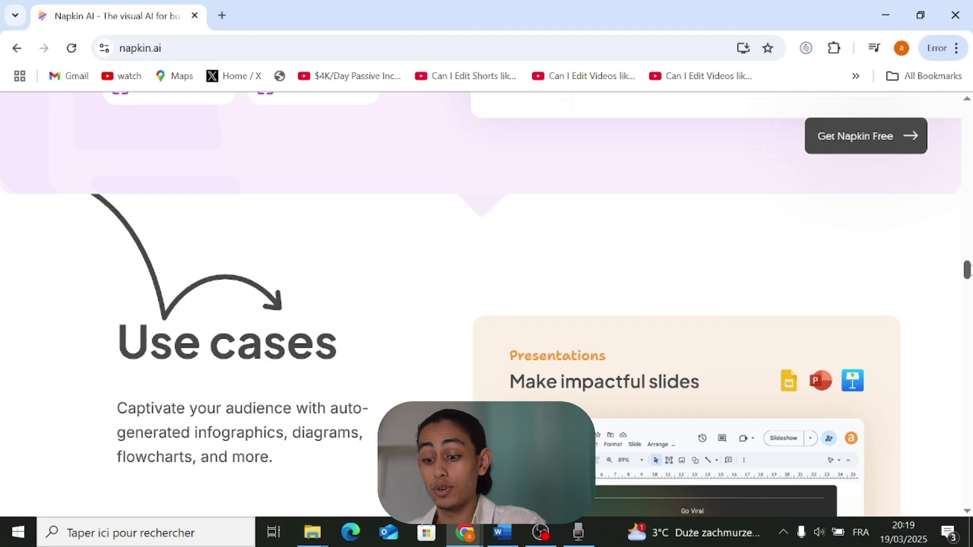
drag(967, 270, 967, 412)
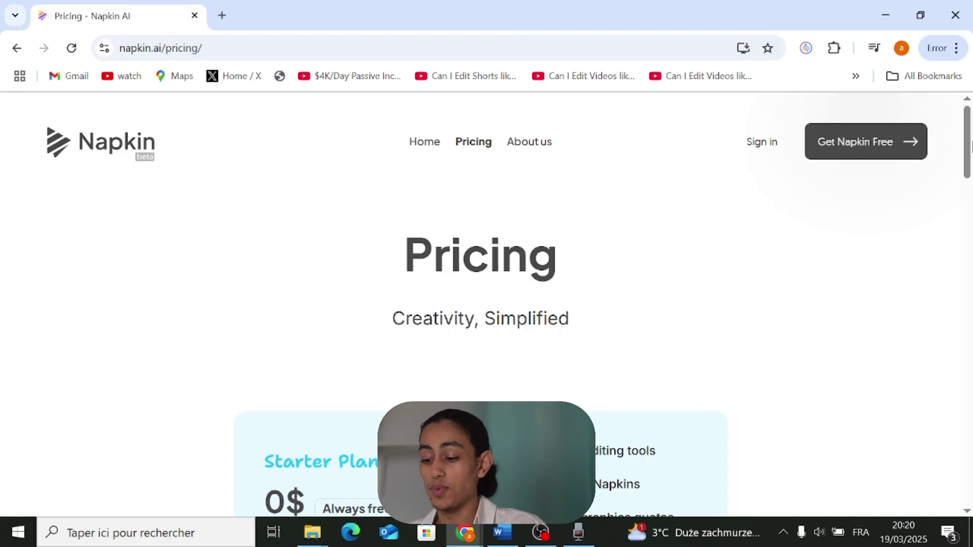
drag(968, 143, 967, 197)
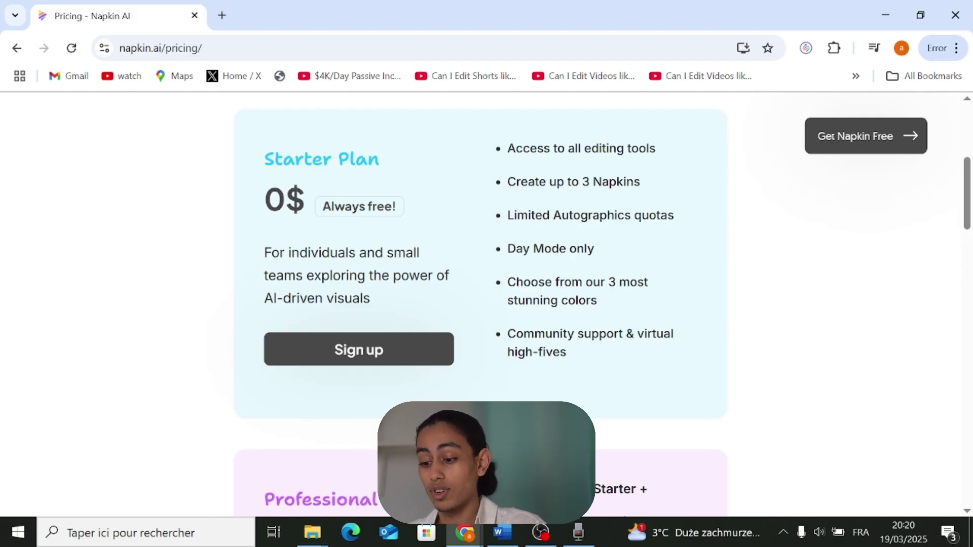
Step: Highlight the Starter Plan's 'Always free!' label and 'Access to all editing tools' line
drag(322, 208, 407, 216)
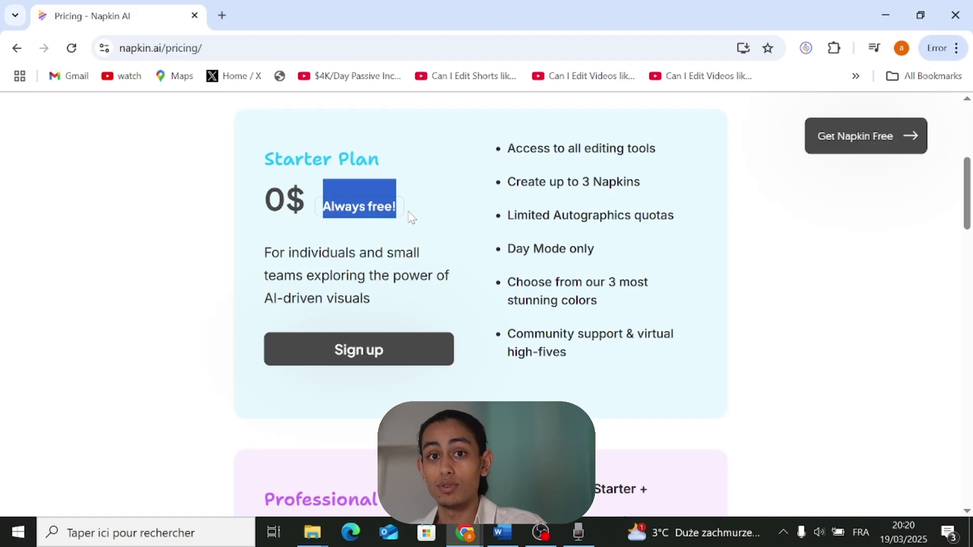
click(461, 211)
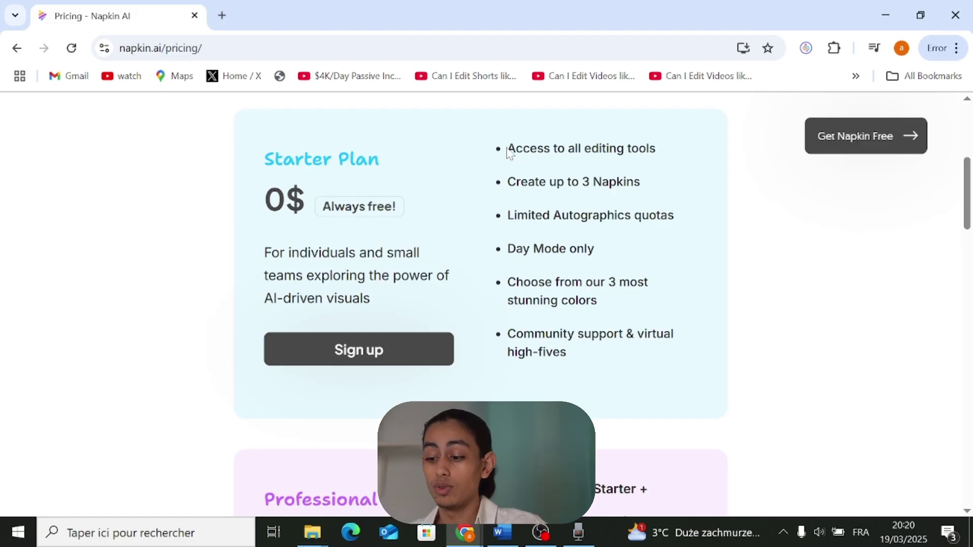
drag(508, 149, 680, 144)
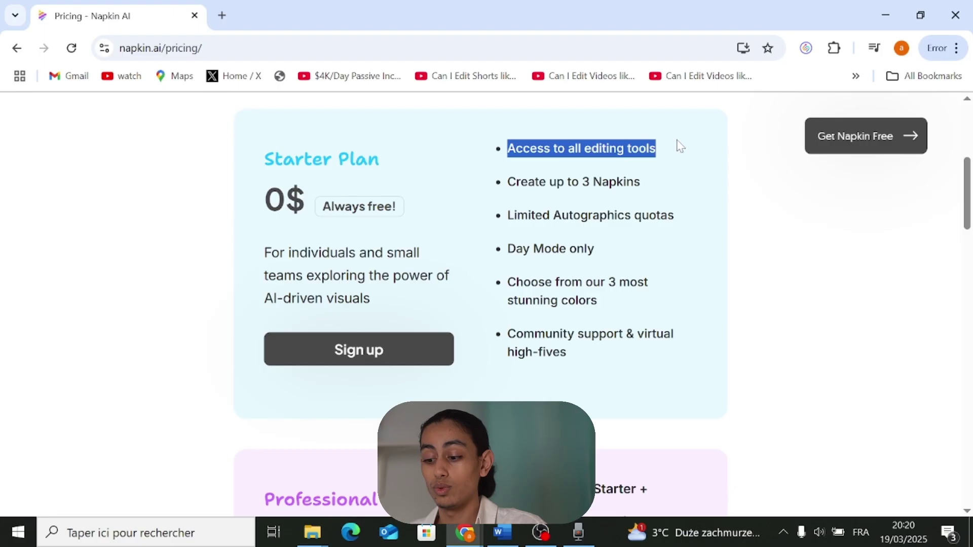
click(502, 196)
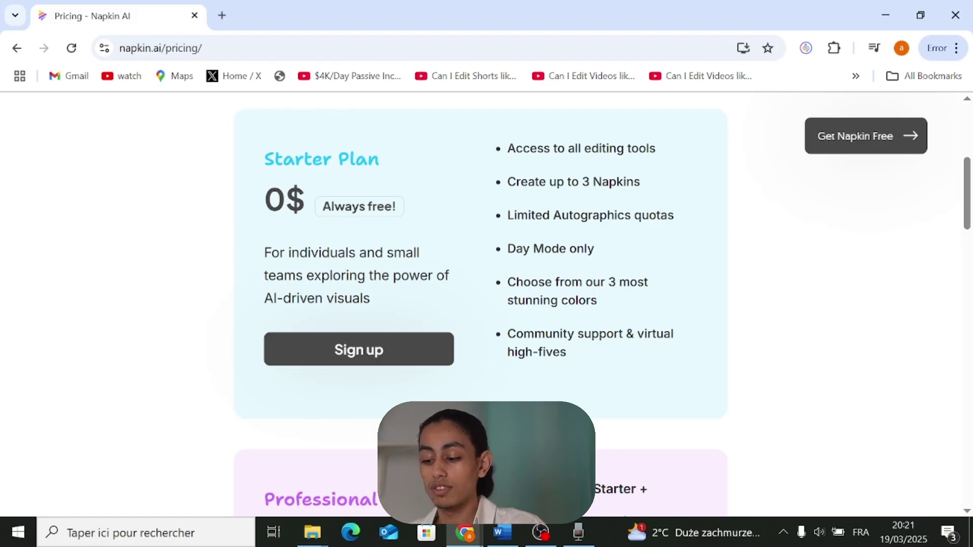
scroll(614, 352, down, 3)
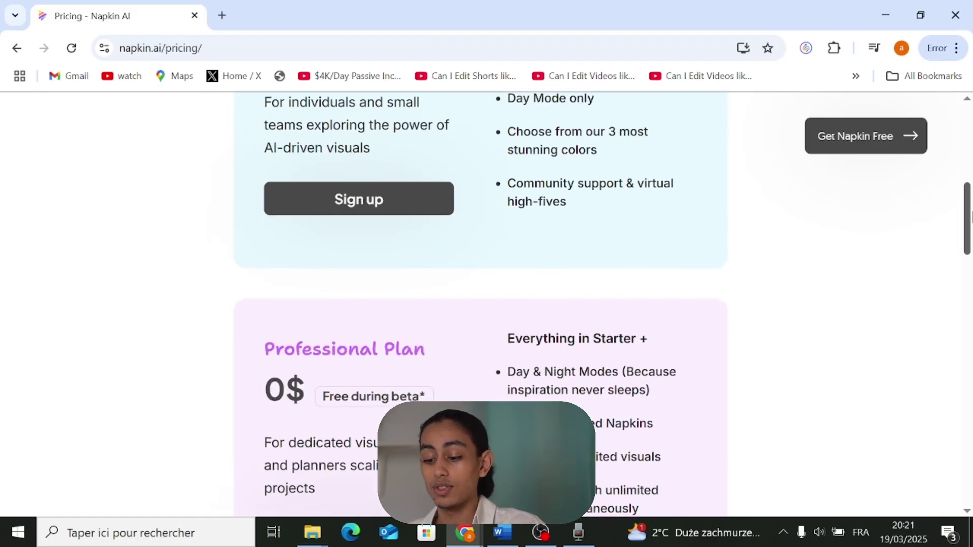
scroll(614, 351, down, 1)
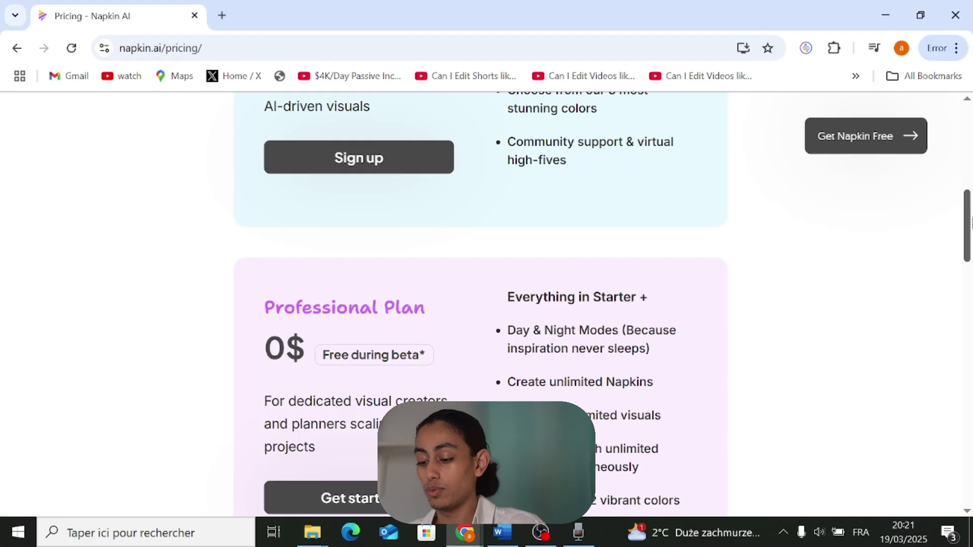
drag(970, 222, 970, 248)
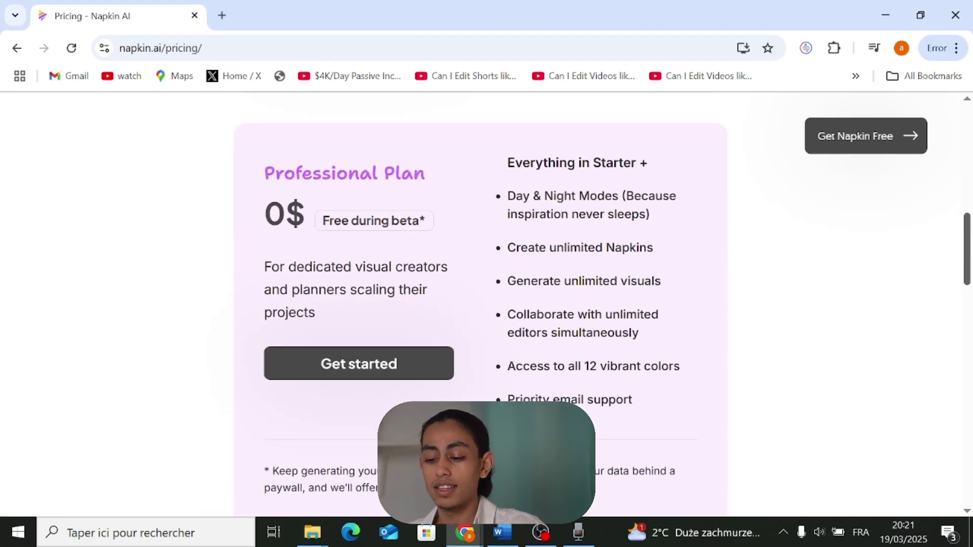
Step: Highlight the Professional Plan's 'Free during beta' label on the pricing page
drag(327, 221, 417, 222)
click(426, 229)
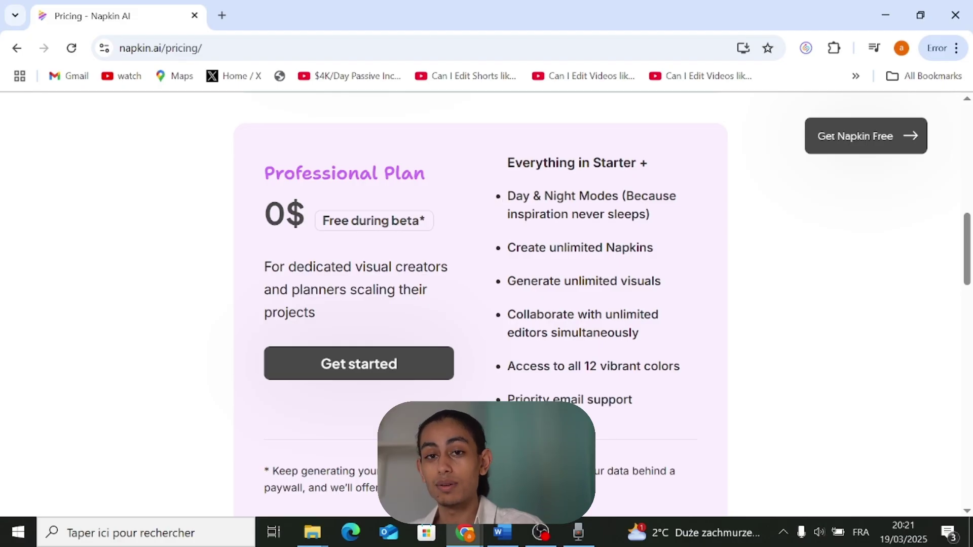
drag(967, 251, 970, 186)
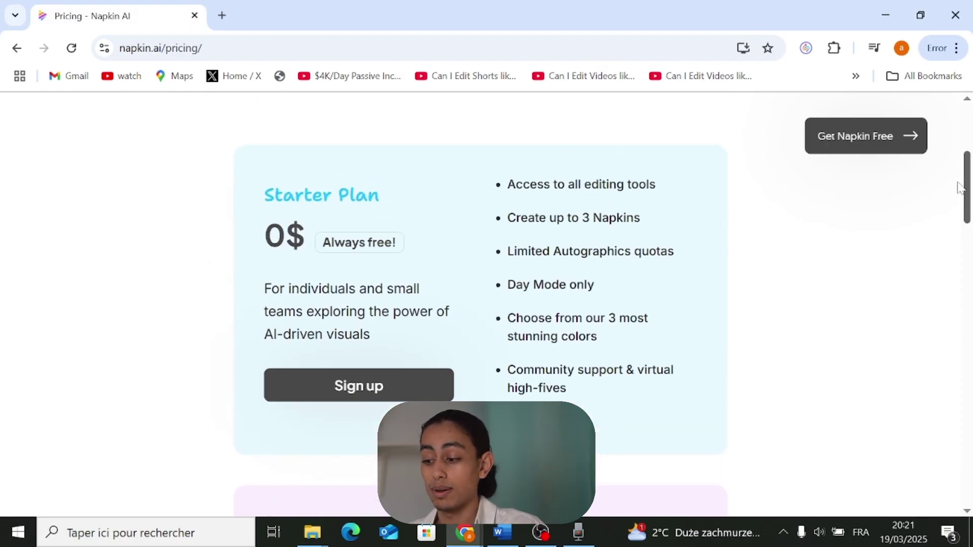
drag(966, 190, 679, 255)
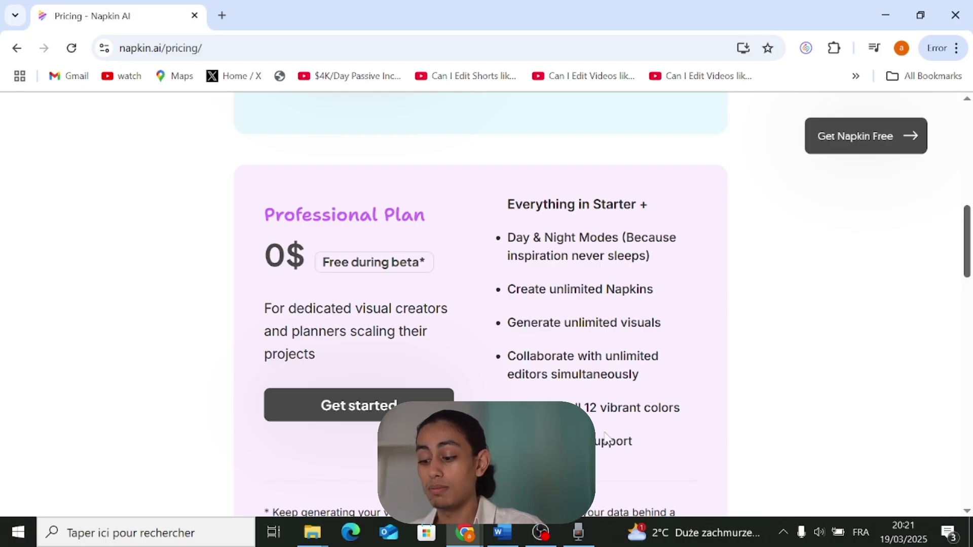
mouse_move(968, 262)
mouse_down()
mouse_move(969, 235)
mouse_move(969, 327)
mouse_up()
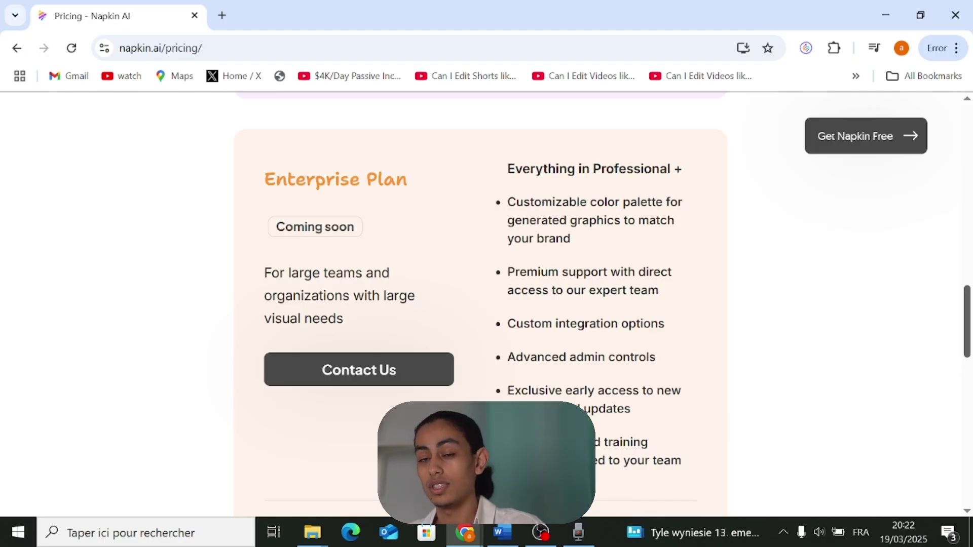
drag(967, 311, 970, 321)
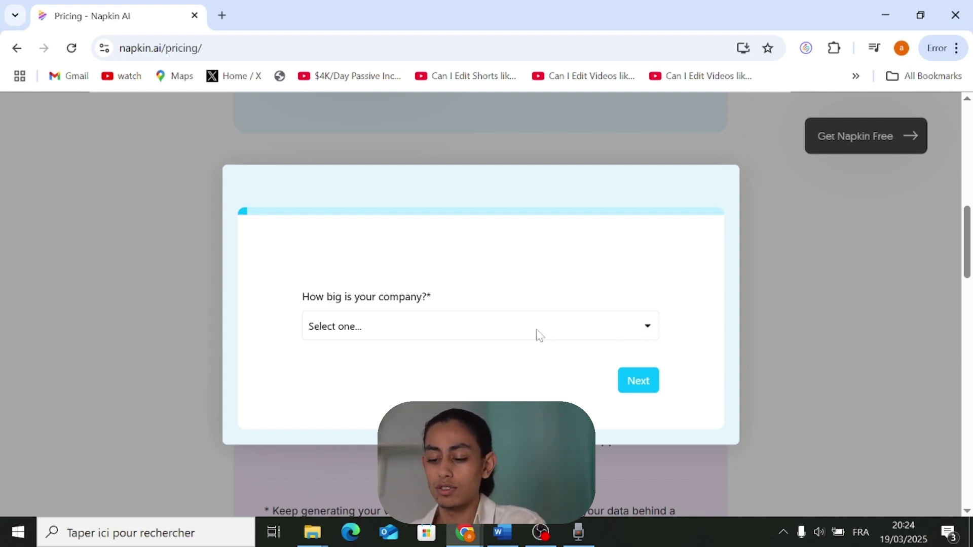
Step: Answer the survey's company size as 'Just me' and kind of work as 'Researcher'
click(411, 328)
click(420, 370)
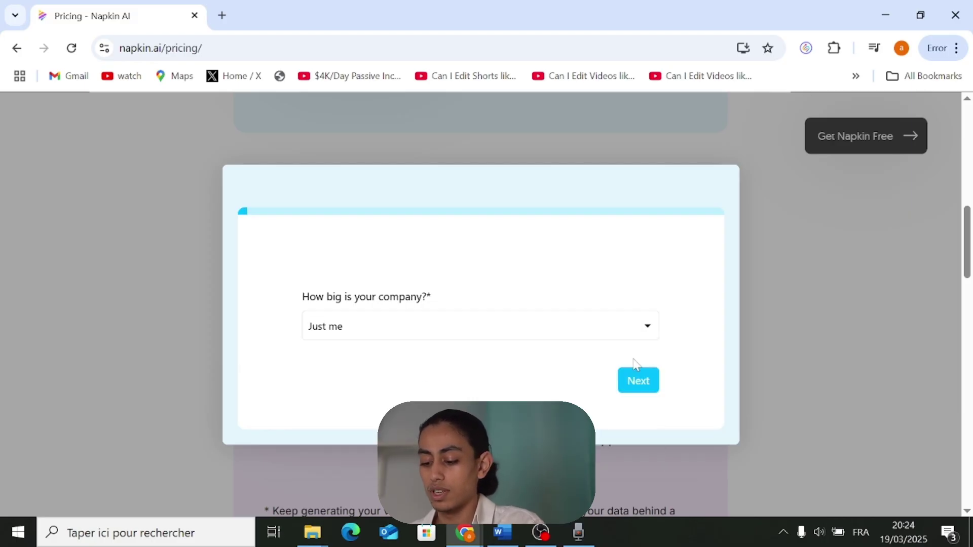
click(639, 381)
click(475, 328)
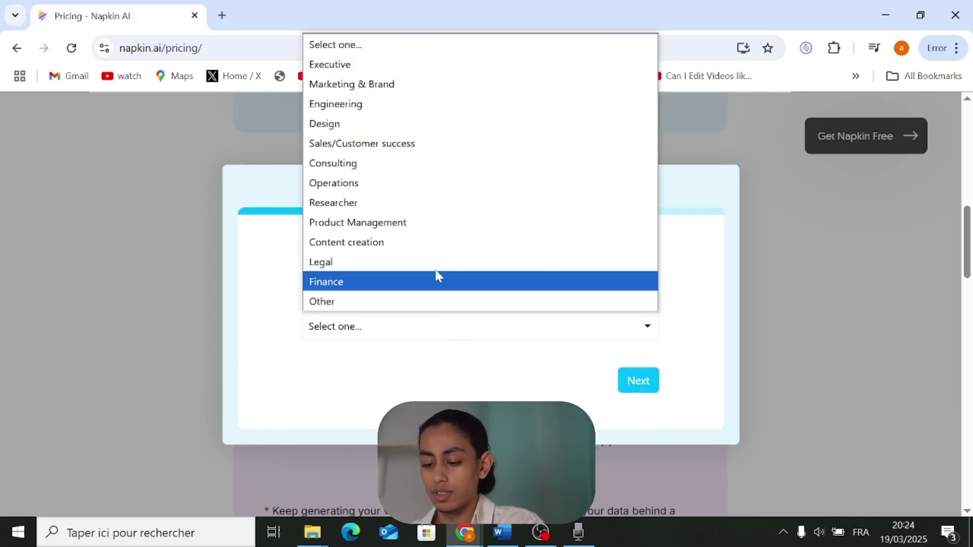
click(434, 203)
click(639, 380)
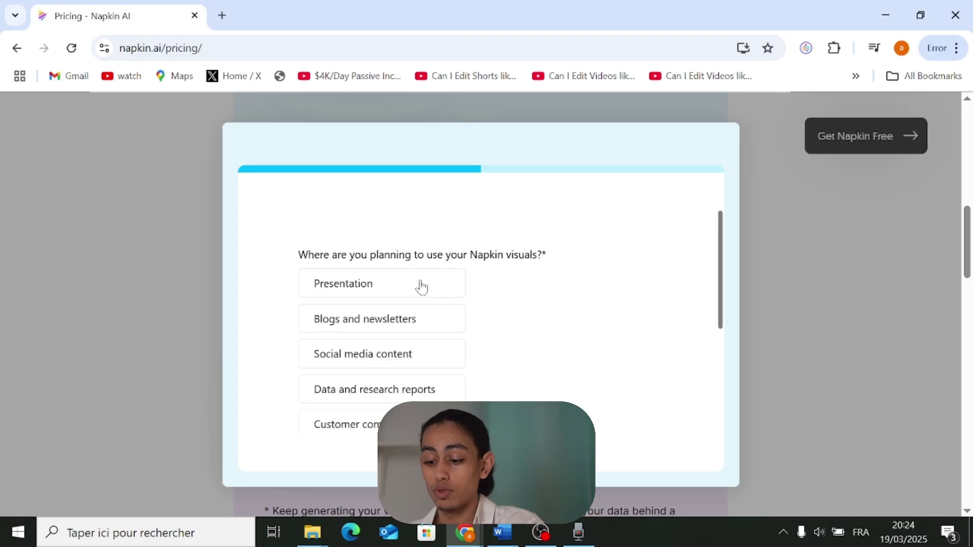
Step: Choose 'Presentation' as the visuals' use, submit the survey, and dismiss the thank-you
click(404, 293)
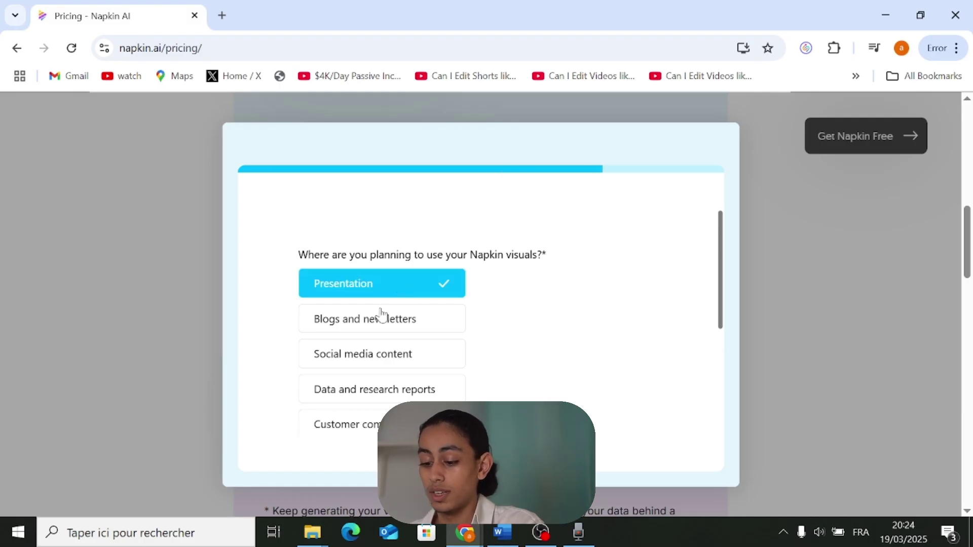
drag(721, 292, 743, 394)
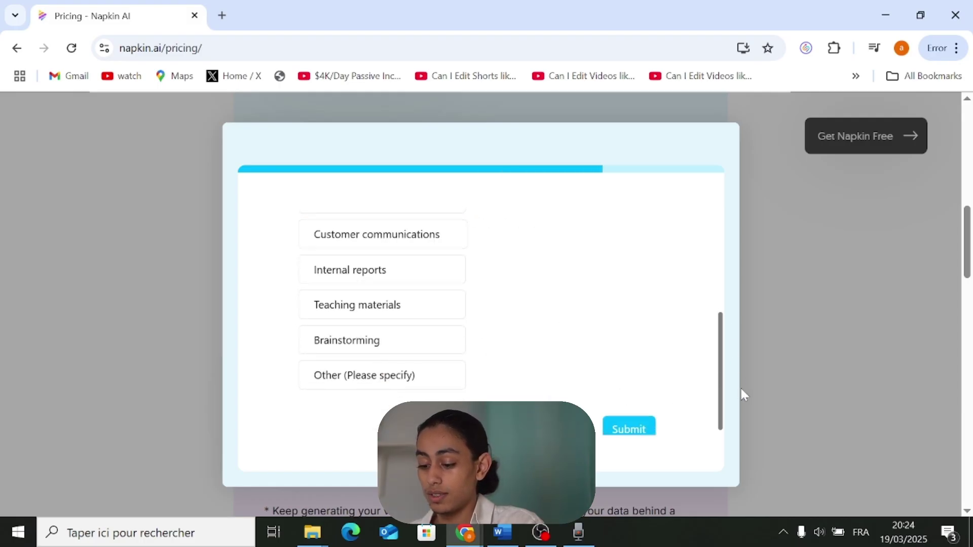
click(638, 430)
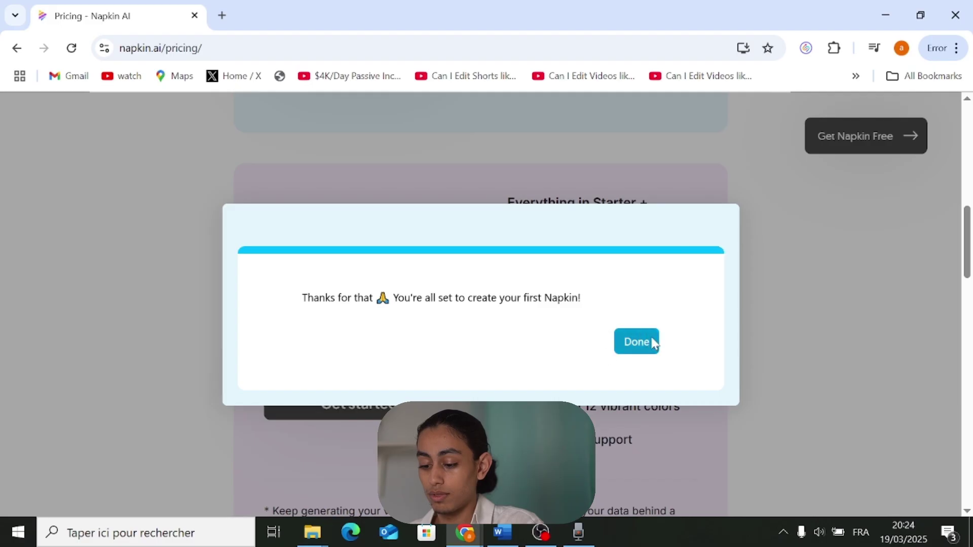
click(636, 340)
Step: Create a first napkin with AI-generated text from the hiring interview best-practices prompt
click(356, 405)
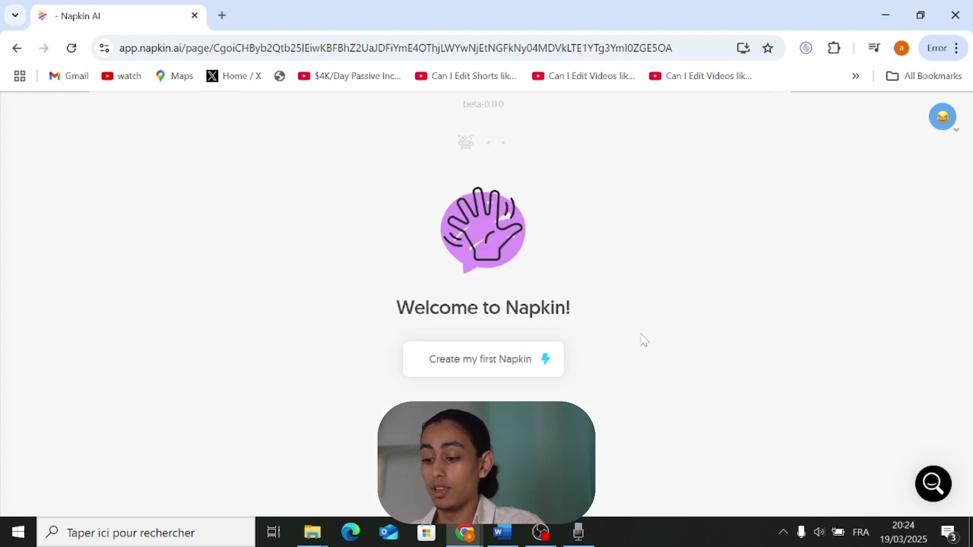
click(506, 358)
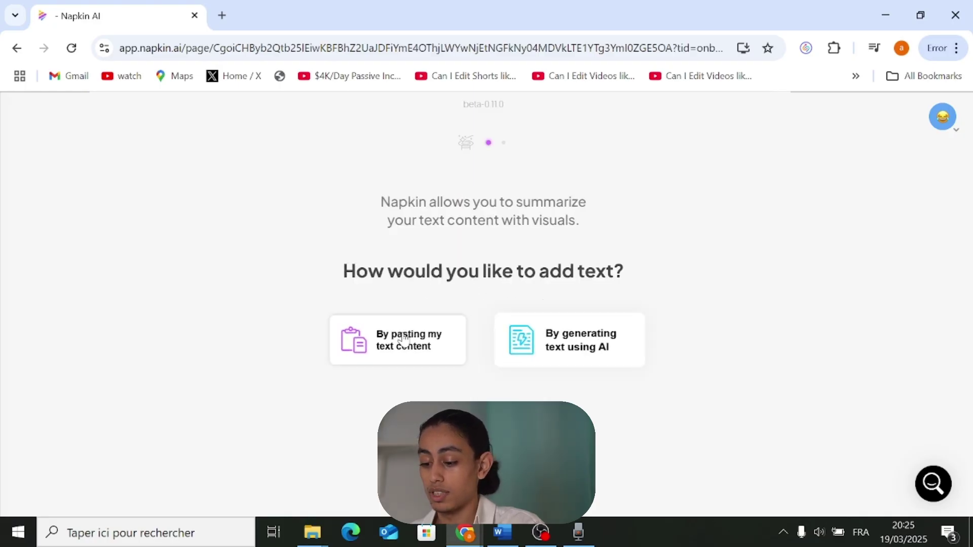
click(548, 340)
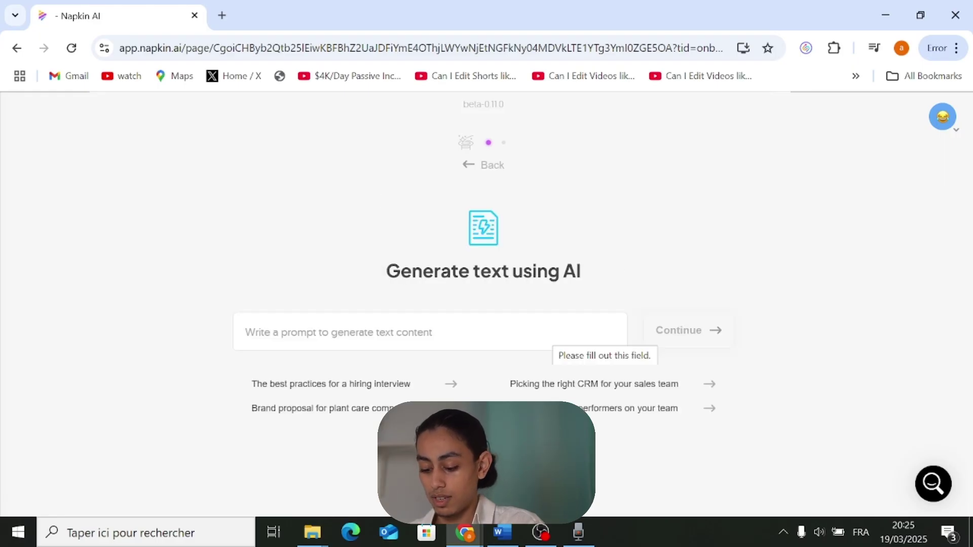
text(pr)
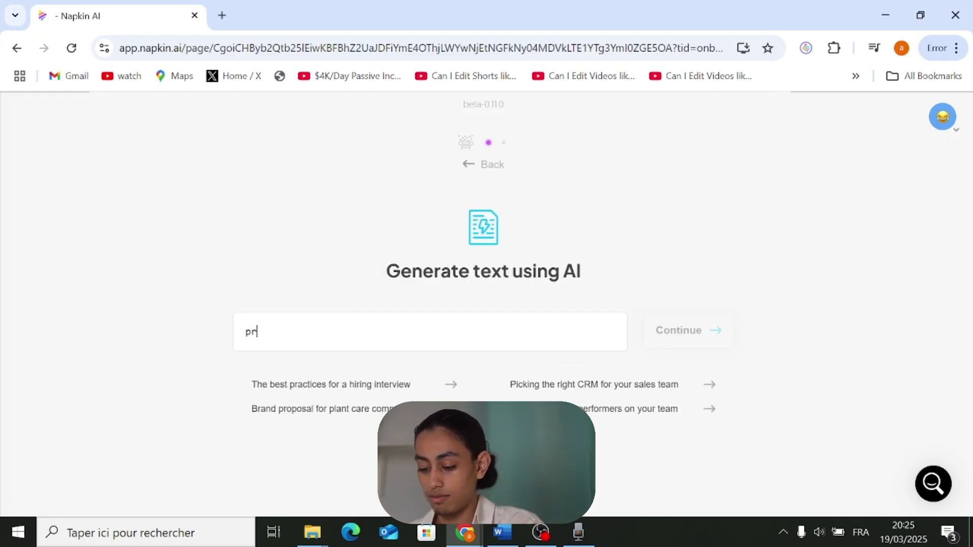
click(415, 384)
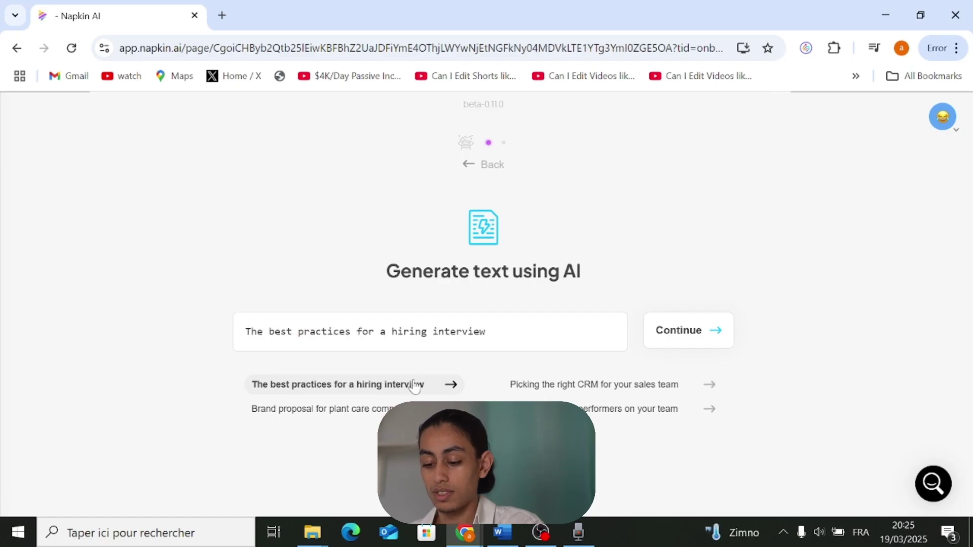
click(688, 330)
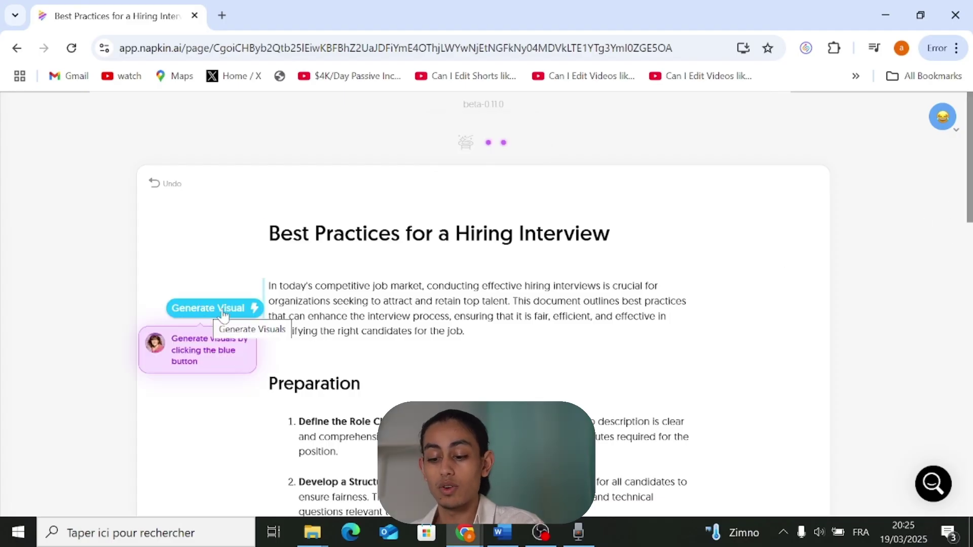
Step: Generate a visual from the hiring-interview document's introductory paragraph
click(225, 314)
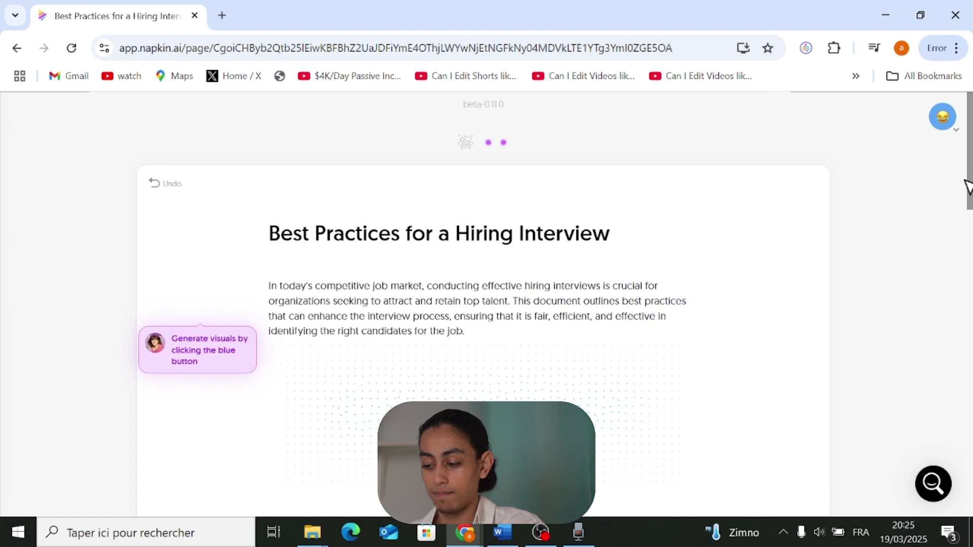
drag(969, 179, 969, 221)
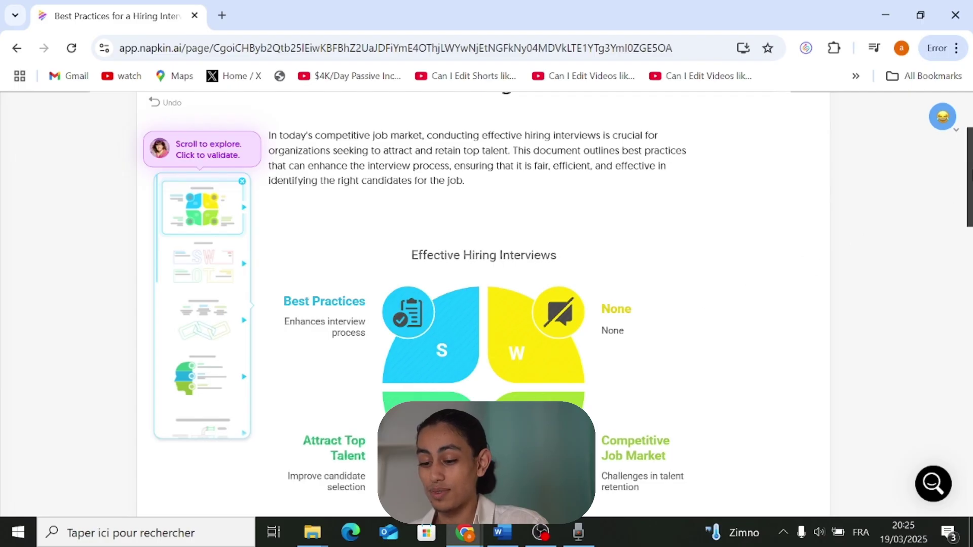
mouse_move(970, 177)
mouse_down()
mouse_move(970, 352)
mouse_move(970, 293)
mouse_up()
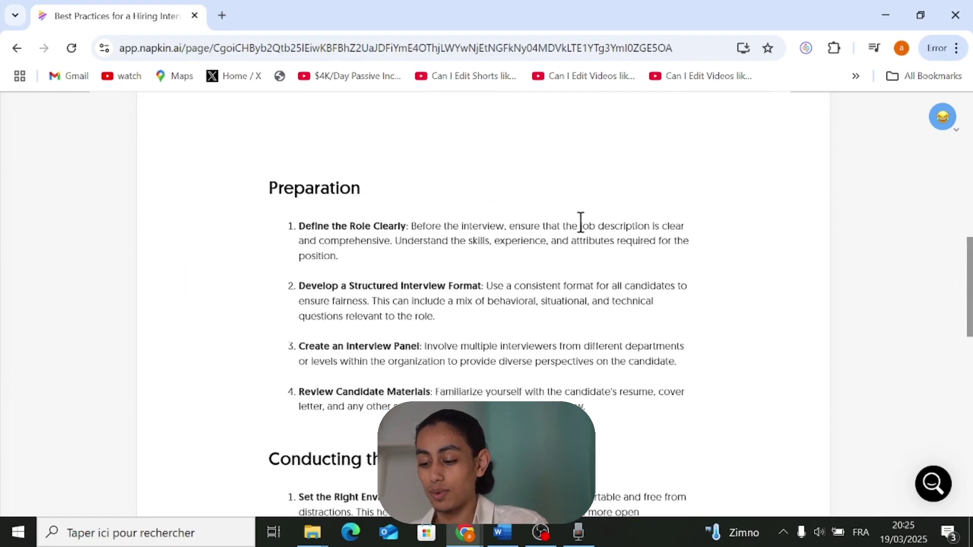
mouse_move(971, 287)
mouse_down()
mouse_move(970, 456)
mouse_move(970, 233)
mouse_up()
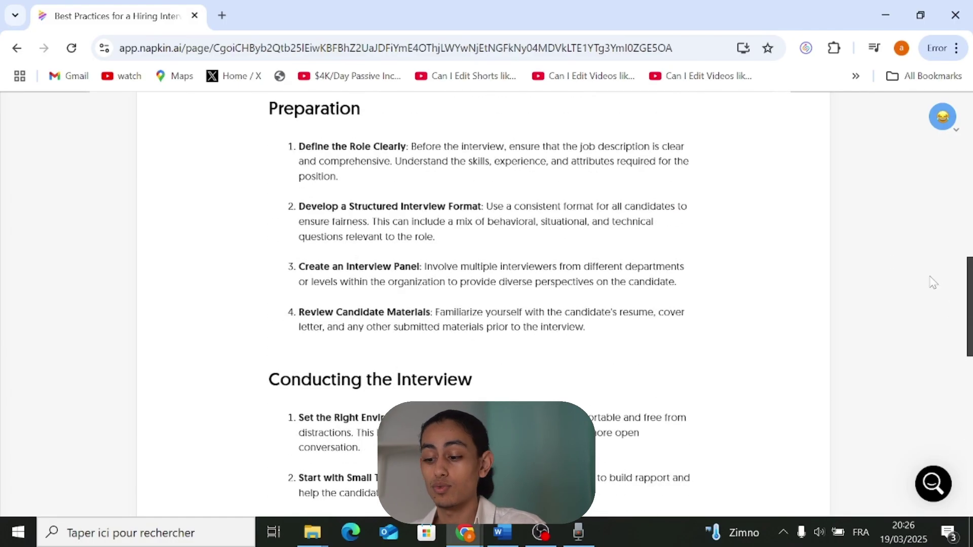
drag(970, 233, 970, 135)
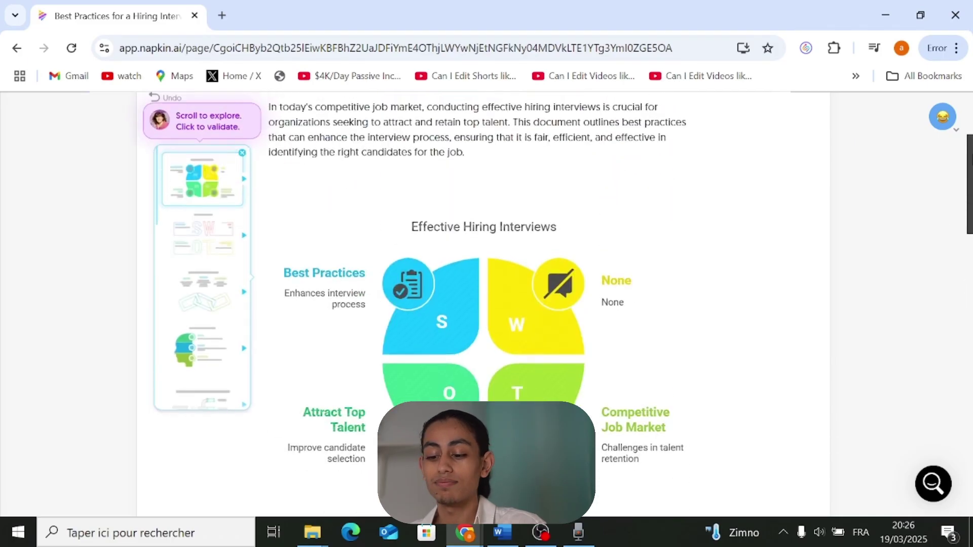